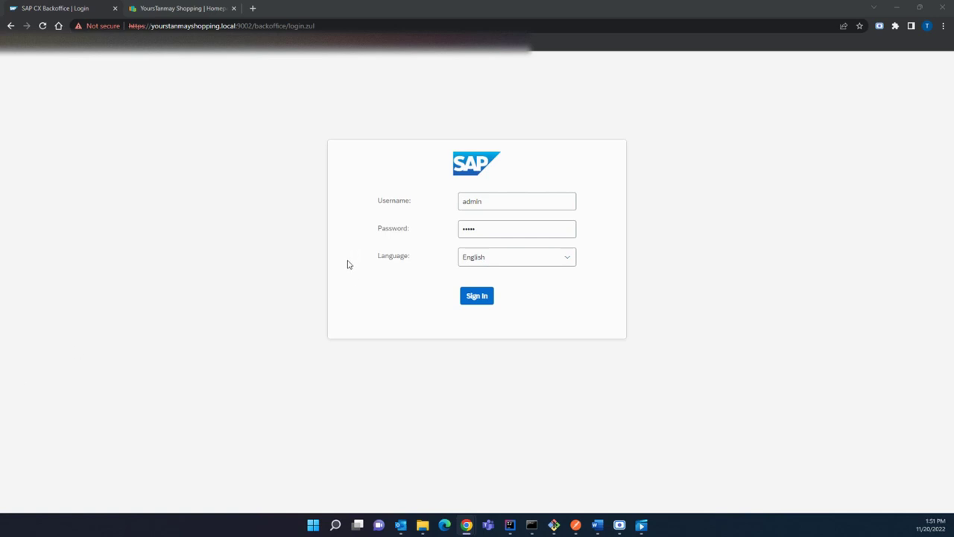
Step: Sign in to Backoffice with the administrator password, keeping English as the language
left_click(469, 227)
left_click(481, 302)
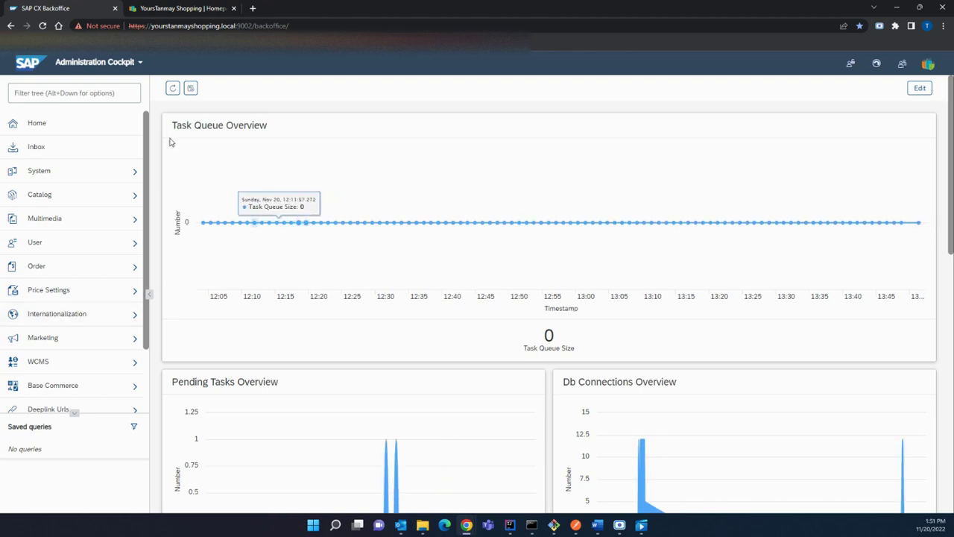
Step: Filter the tree by 'theme', open Themes and Branding > Custom Themes, and create a theme
left_click(29, 96)
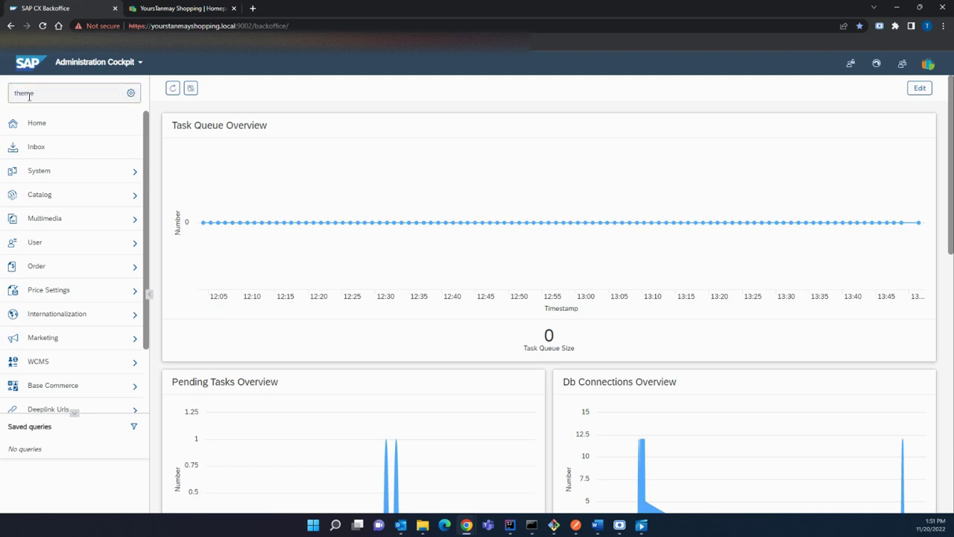
left_click(112, 152)
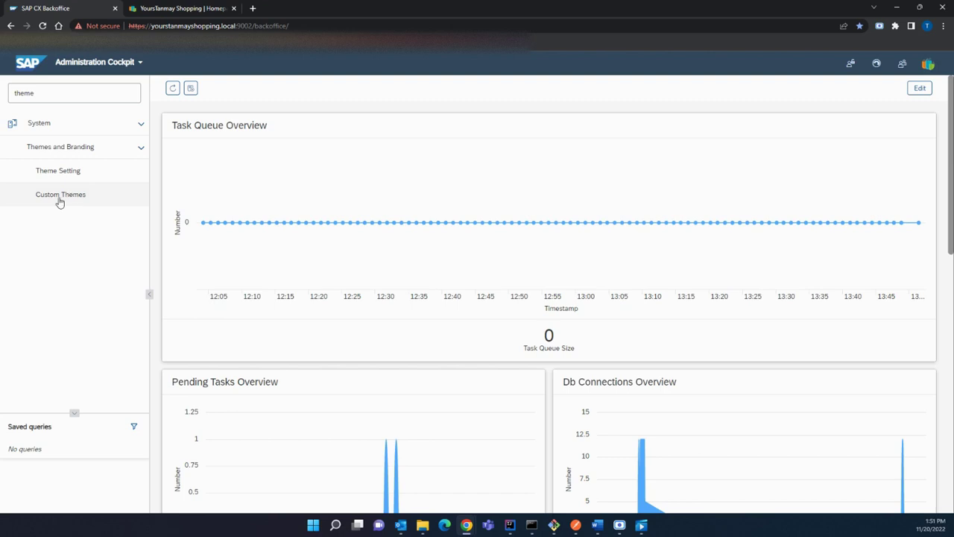
left_click(89, 200)
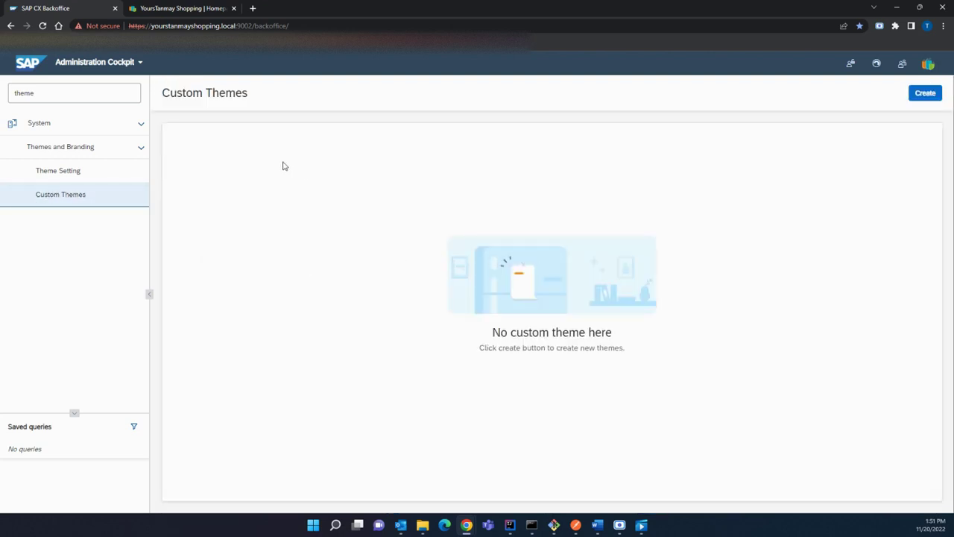
left_click(927, 94)
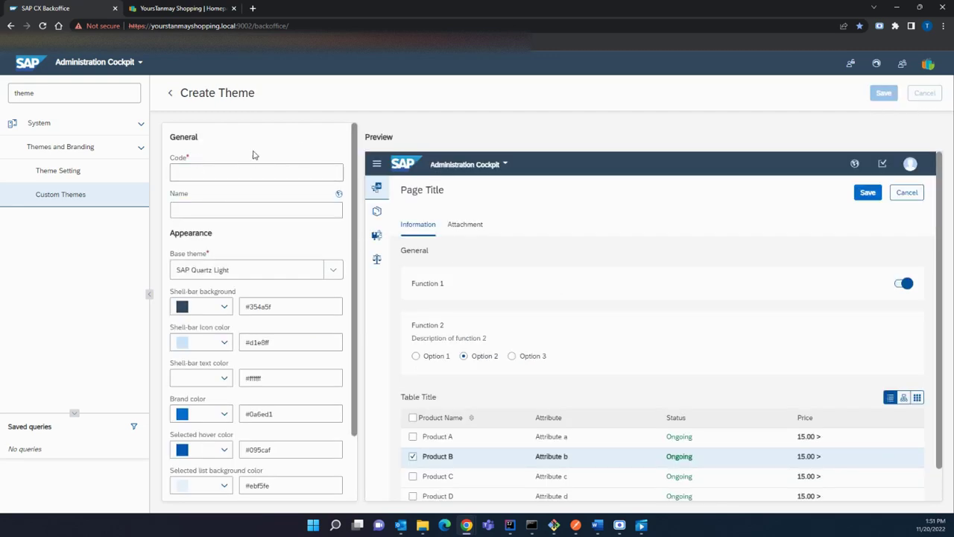
Step: Enter theme code YTS_THEME and name YoursTanmay Shopping Theme
left_click(199, 167)
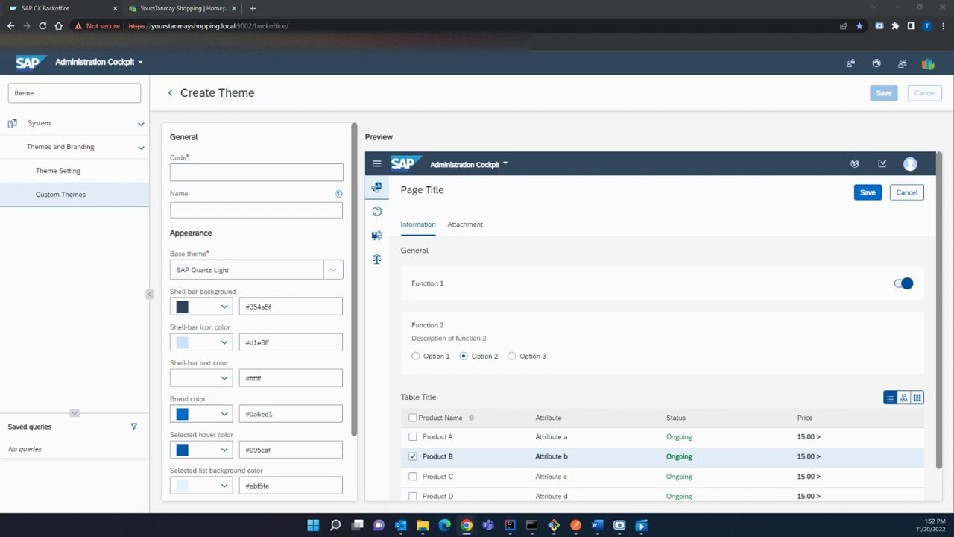
left_click(197, 175)
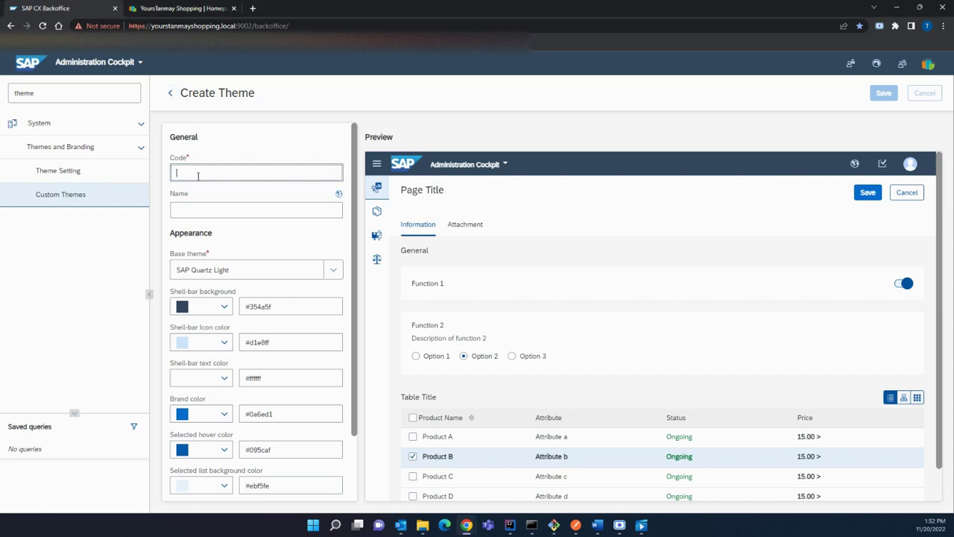
type("YTS_THEME")
key("Tab")
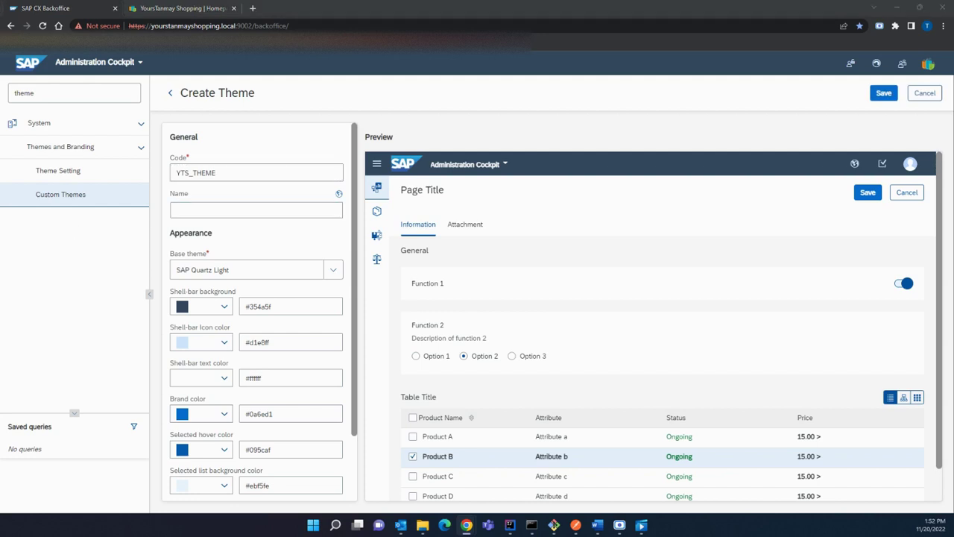
left_click(246, 212)
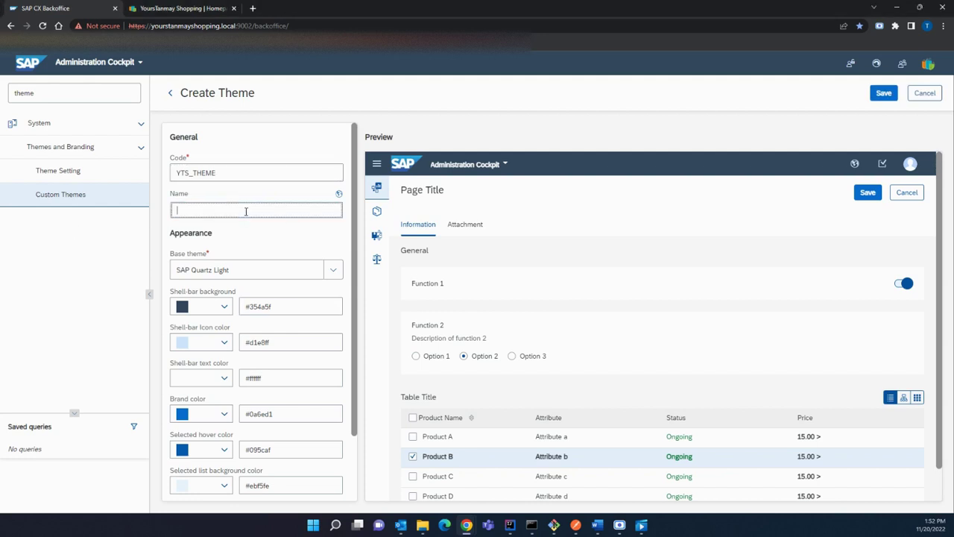
type("YoursTanmay Shopping Theme")
Step: Keep SAP Quartz Light as the base theme
scroll(281, 251, "down", 1)
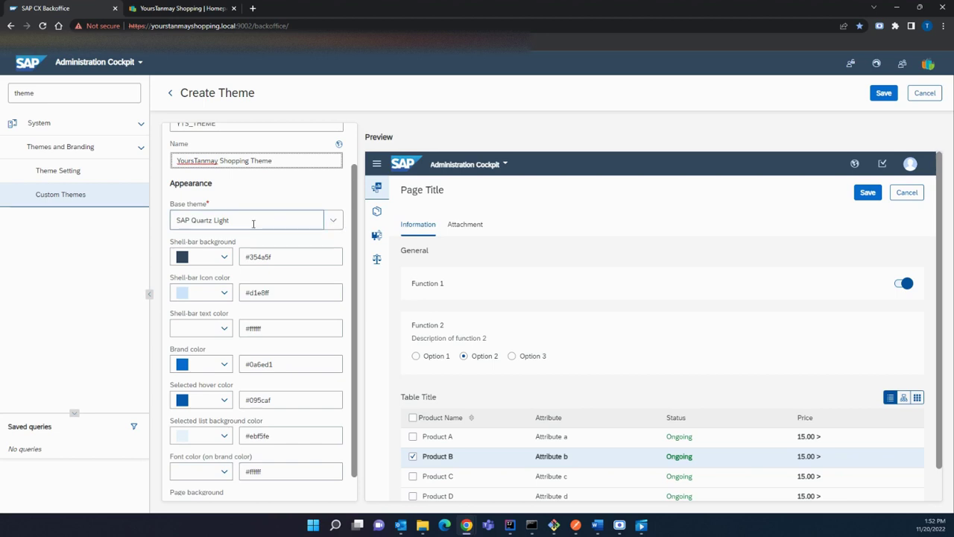
left_click(329, 219)
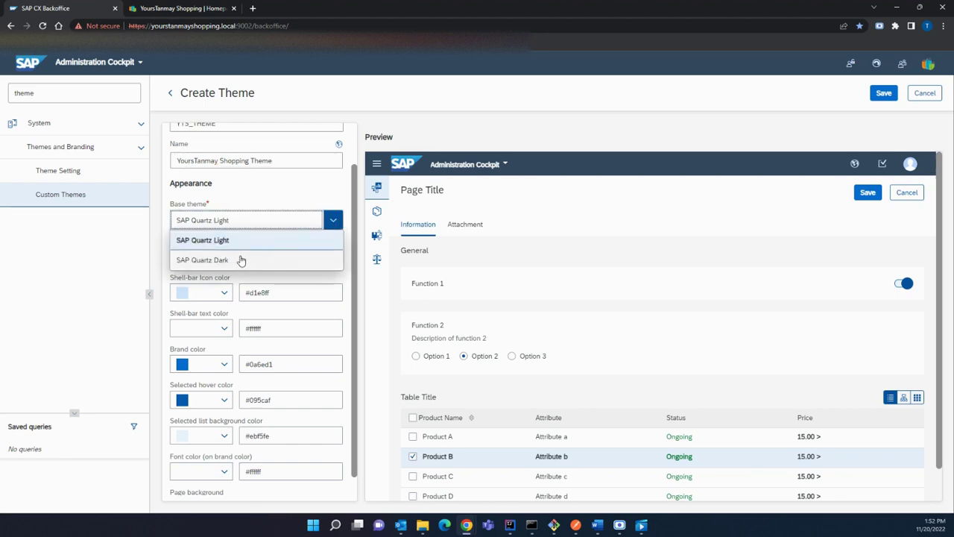
left_click(331, 217)
scroll(301, 252, "down", 1)
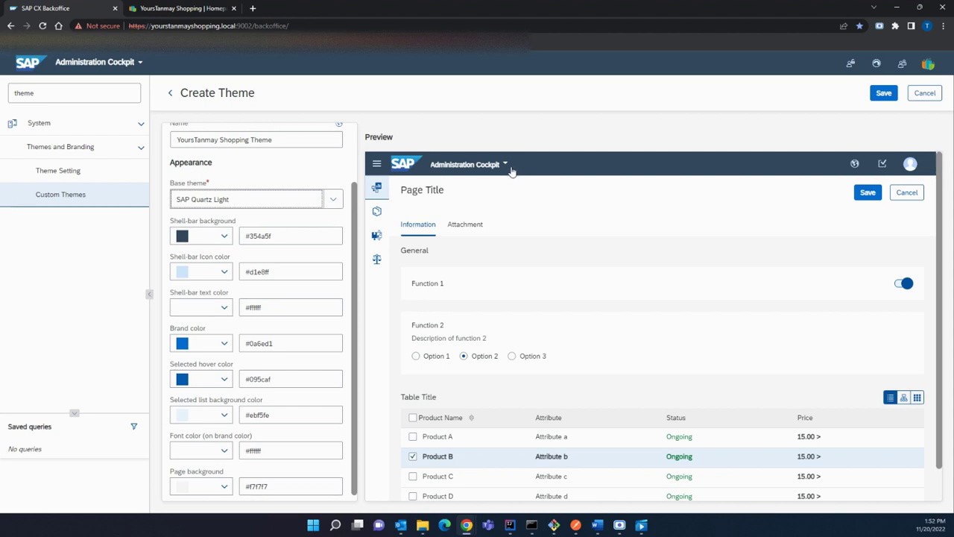
Step: Set the shell-bar background colour to light grey #DDDDDD
left_click(182, 239)
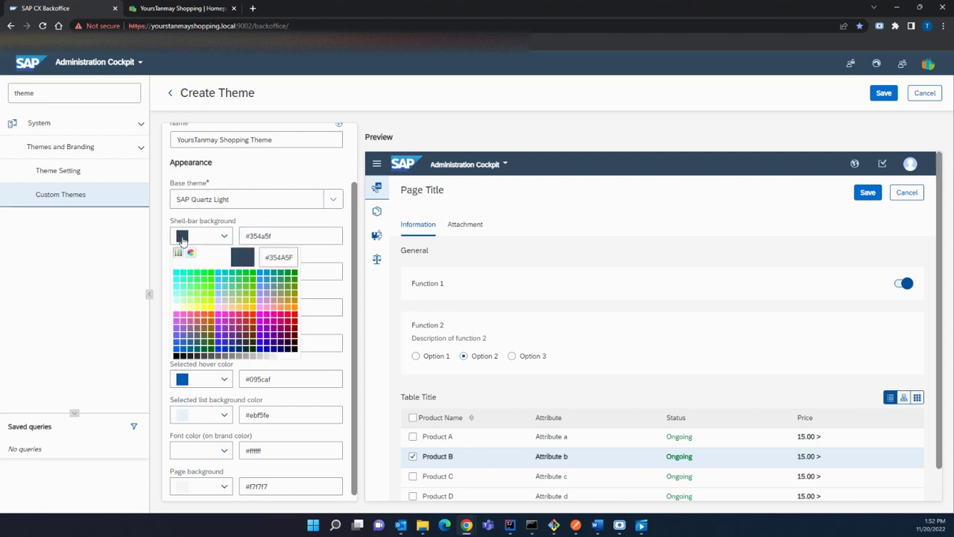
left_click(294, 280)
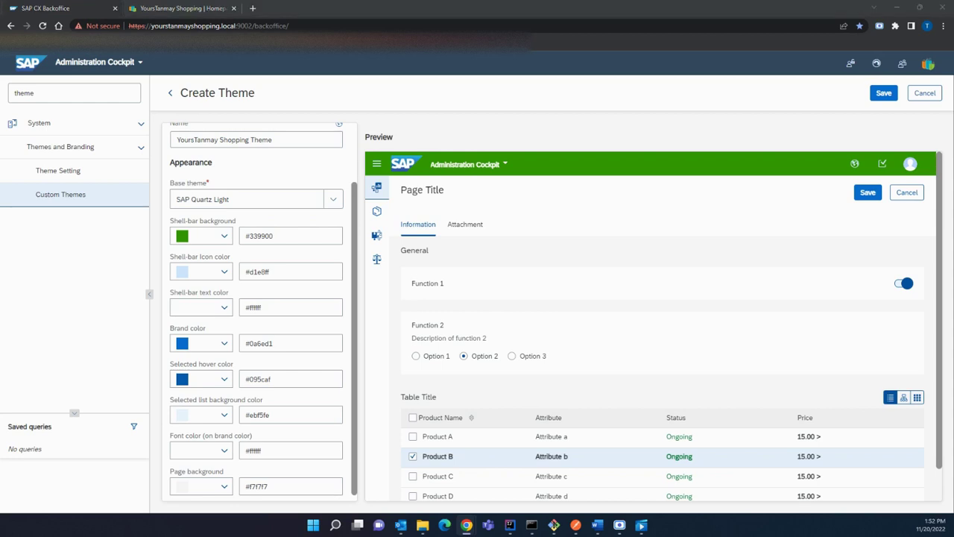
left_click_drag(317, 237, 236, 237)
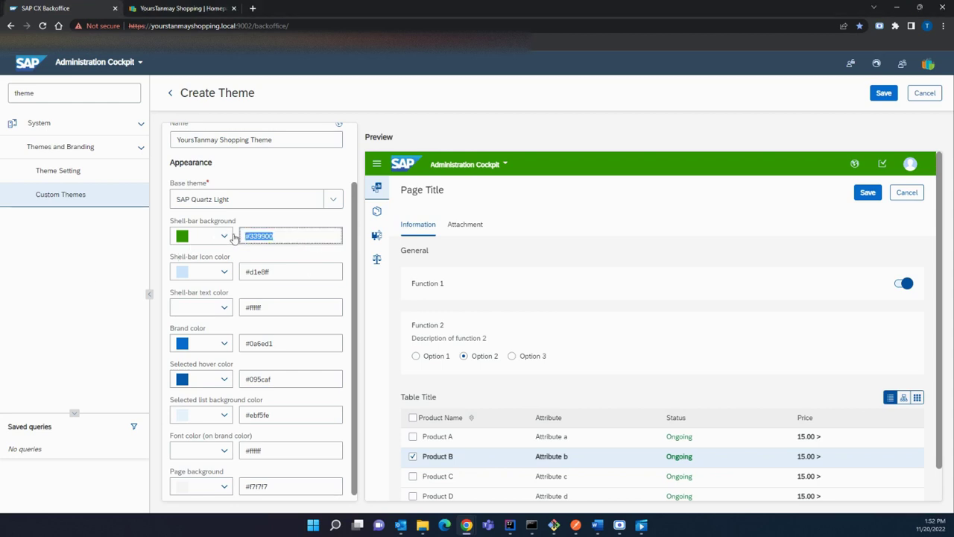
type("#DDDDDD")
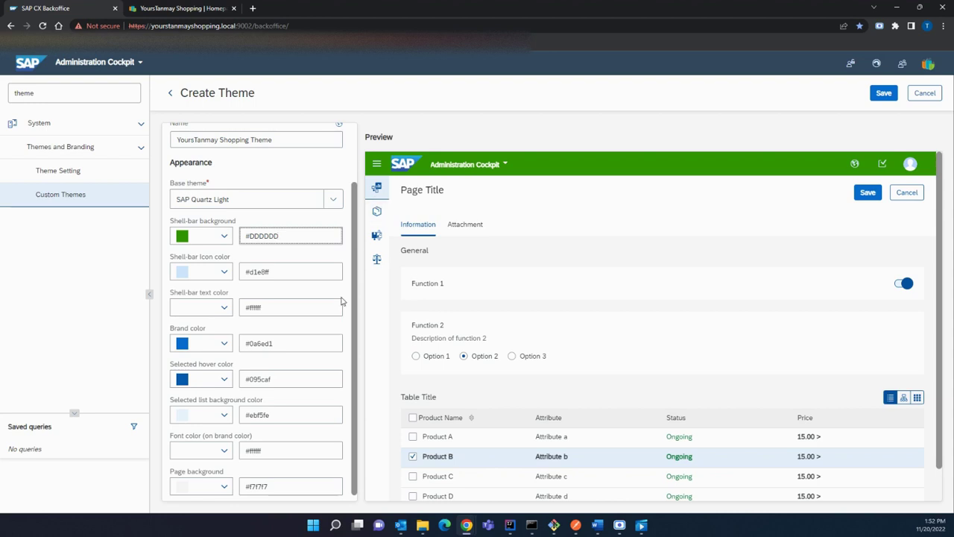
key("alt+Tab")
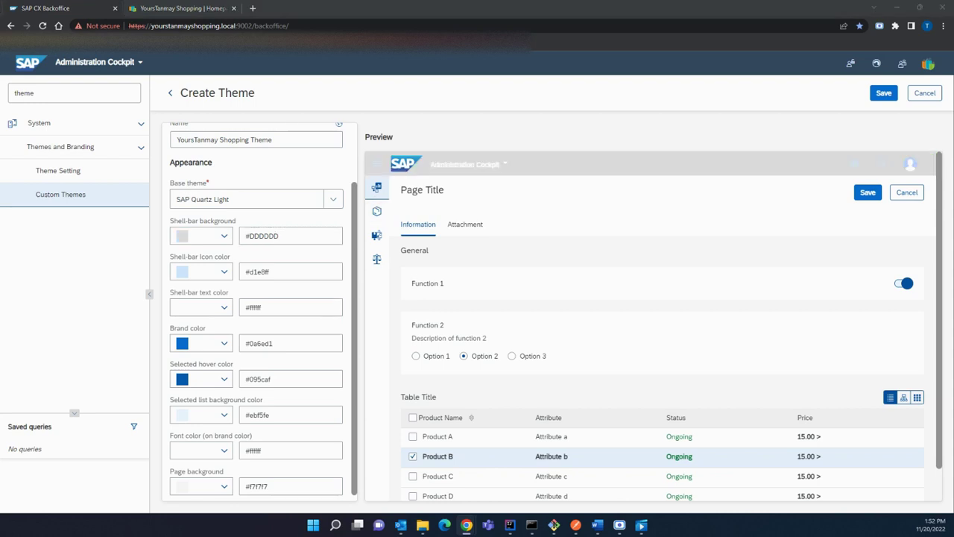
Step: Set the shell-bar icon colour to black #000000
left_click_drag(303, 266, 215, 278)
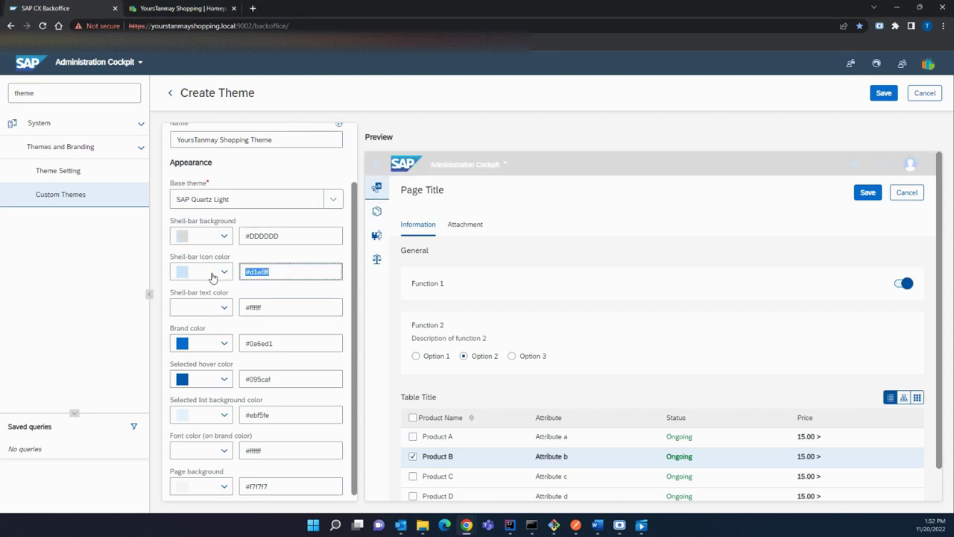
type("#000000")
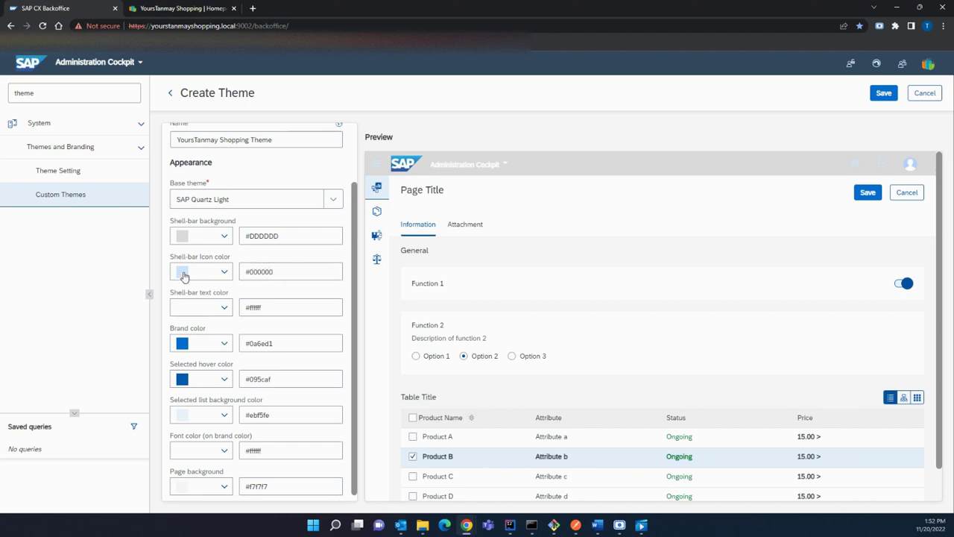
left_click(183, 274)
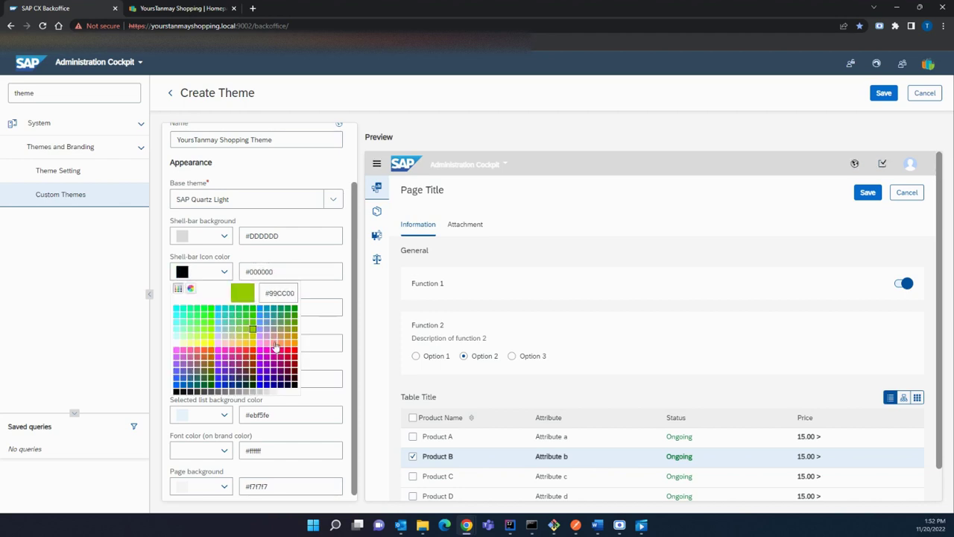
left_click(177, 393)
left_click(274, 311)
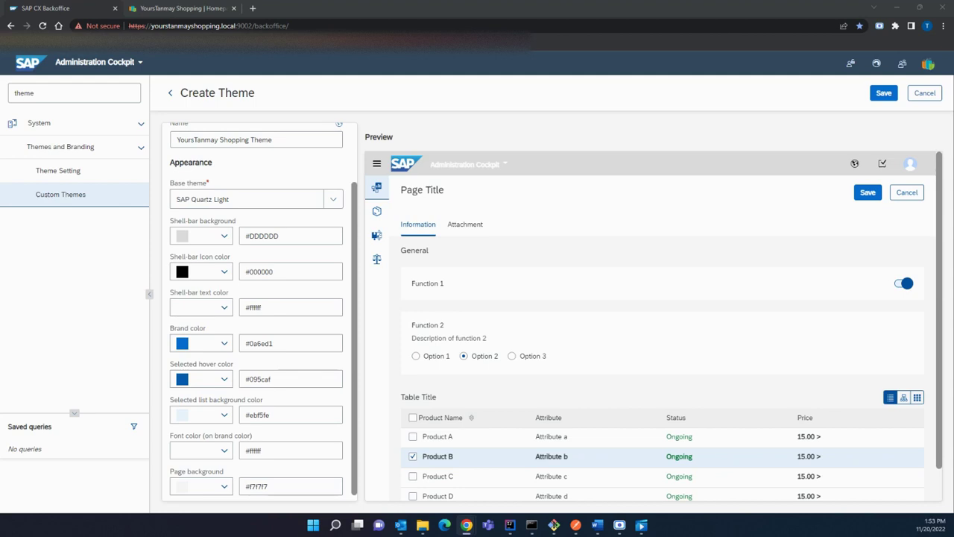
Step: Set the shell-bar text colour to #000000 and the brand colour to #111111
triple_click(305, 306)
type("#000000")
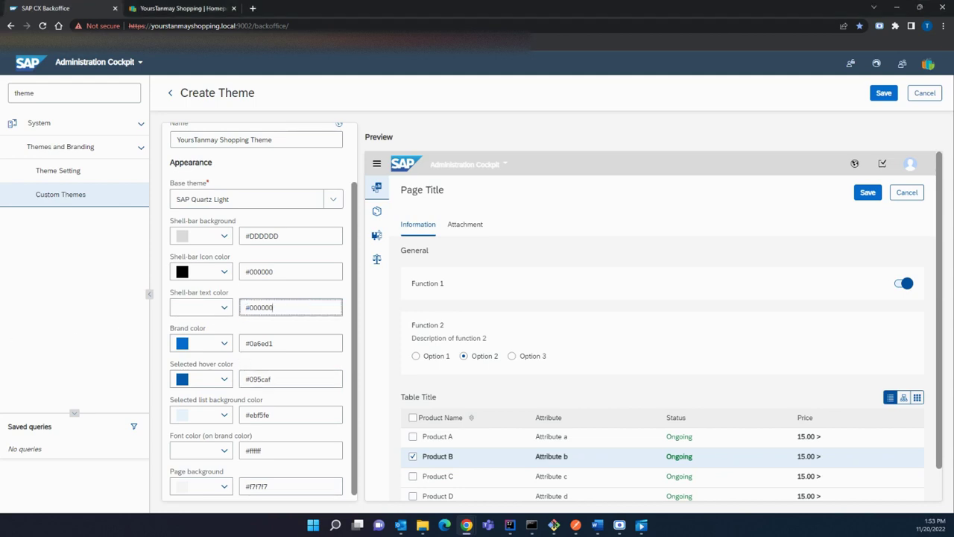
key("alt+Tab")
left_click_drag(276, 343, 211, 347)
type("#111111")
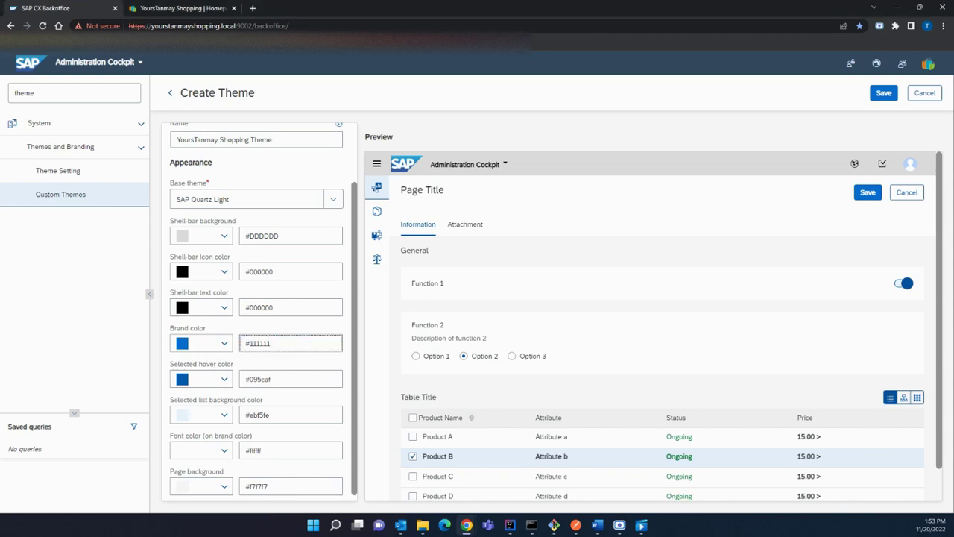
key("alt+Tab")
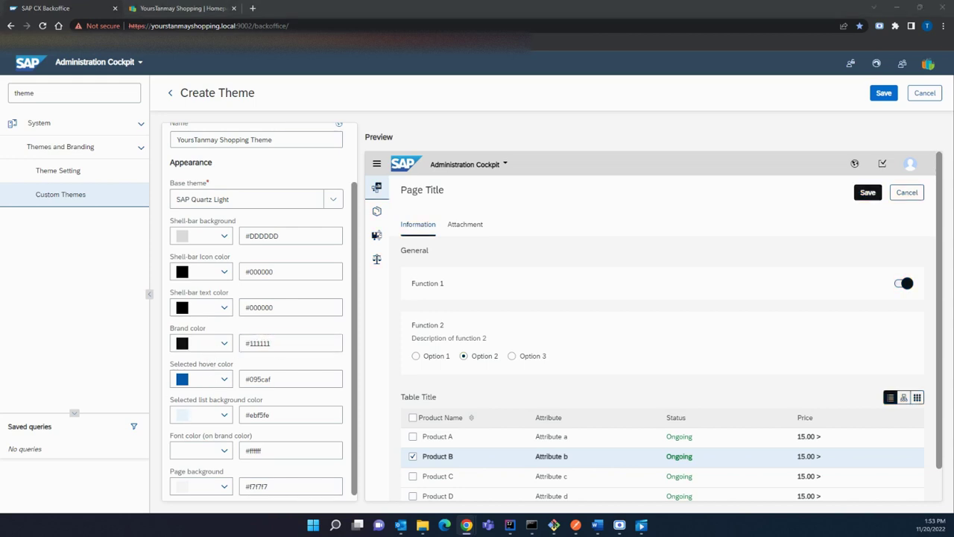
Step: Set the selected hover colour to #111111 and the selected list background to #CCCCCC
left_click_drag(291, 379, 215, 382)
type("#111111")
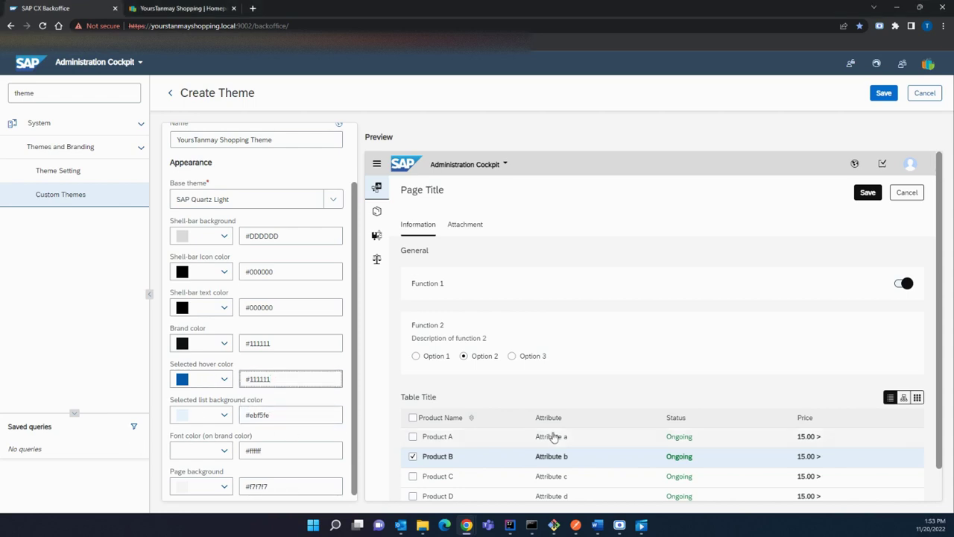
scroll(558, 442, "down", 1)
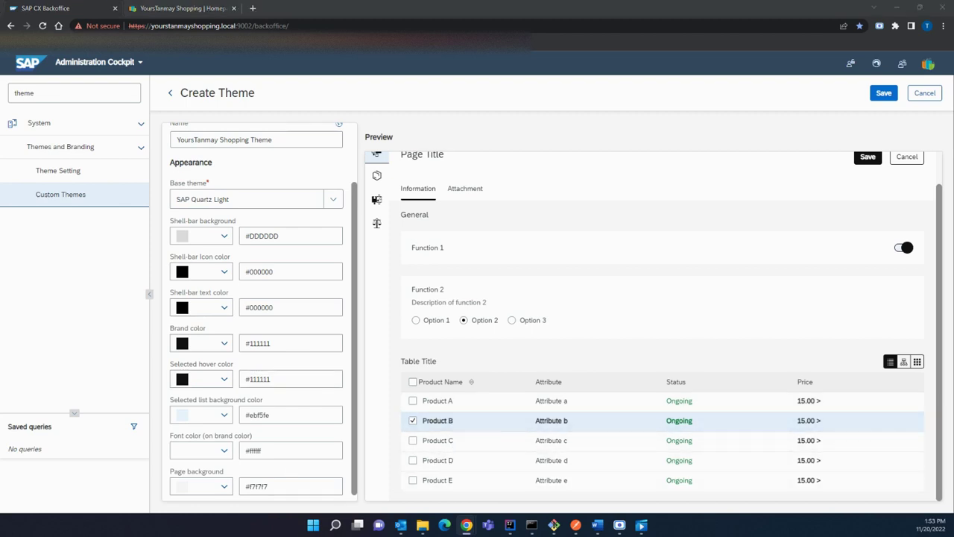
left_click(266, 413)
key("ctrl+a")
type("#CCCCCC")
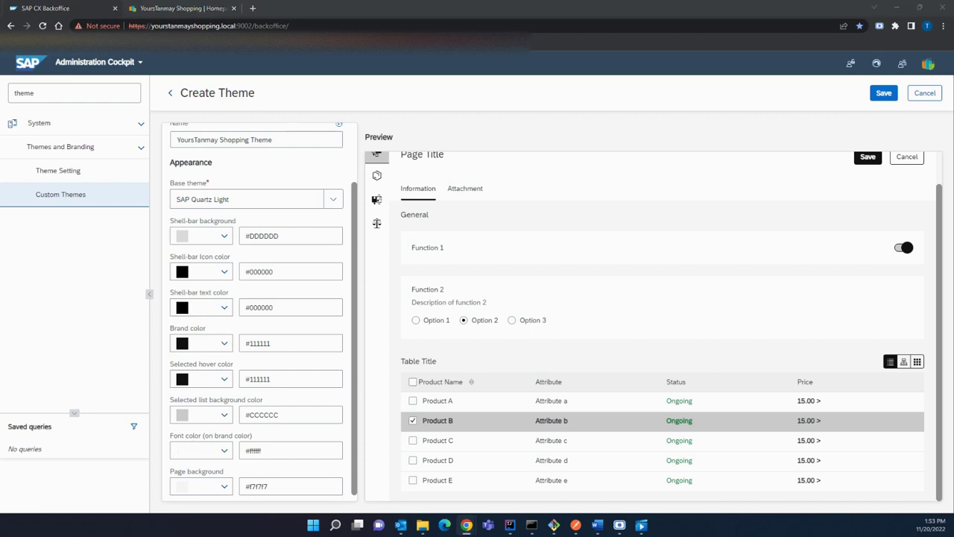
Step: Set the font colour on brand colour to #FFFFFF
left_click_drag(292, 448, 201, 450)
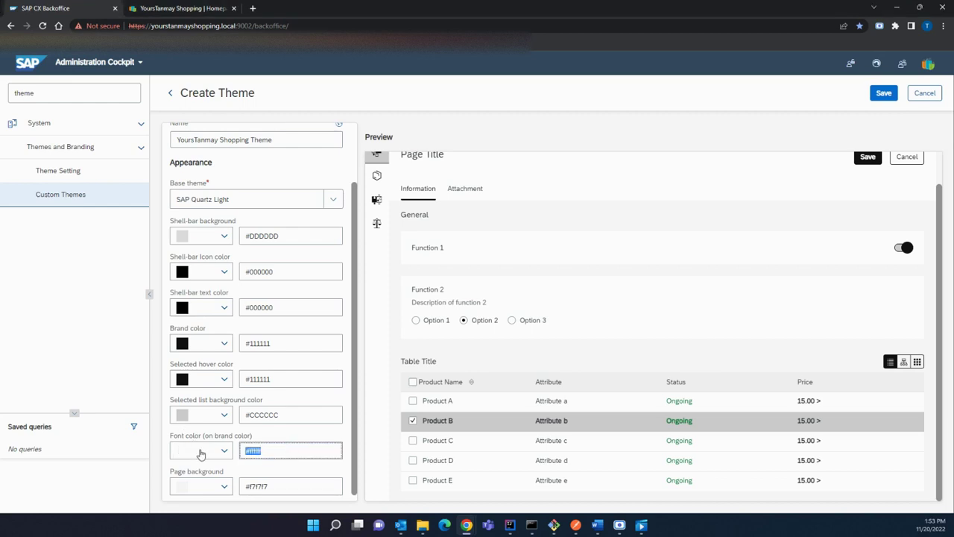
type("#FFFFFF")
left_click(387, 449)
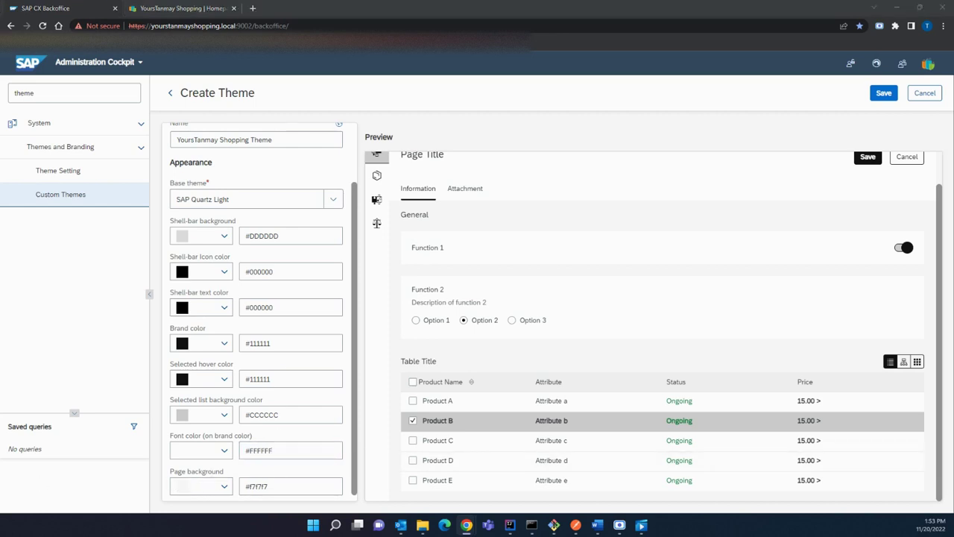
Step: Set the page background colour to #EEEEEE
left_click(277, 485)
key("ctrl+a")
type("#EEEEEE")
key("Tab")
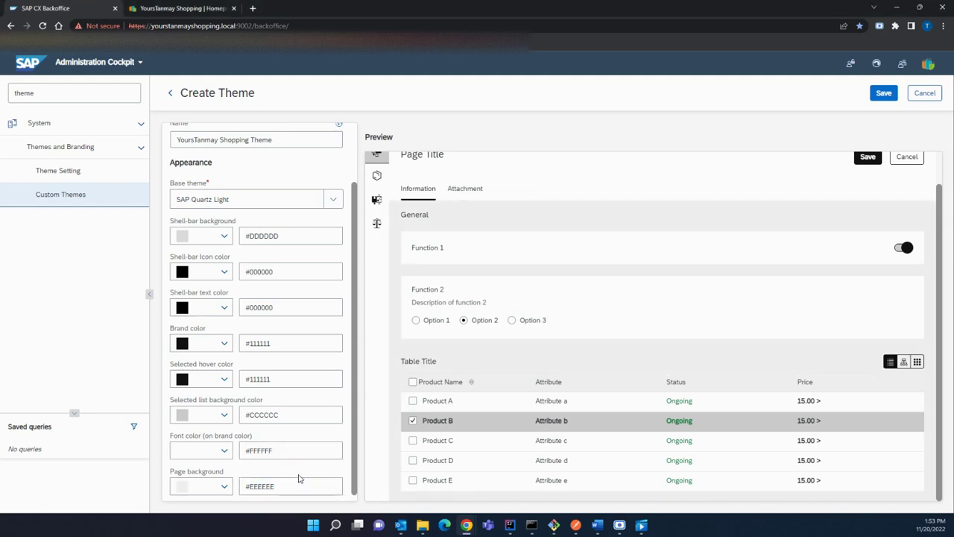
scroll(279, 391, "up", 2)
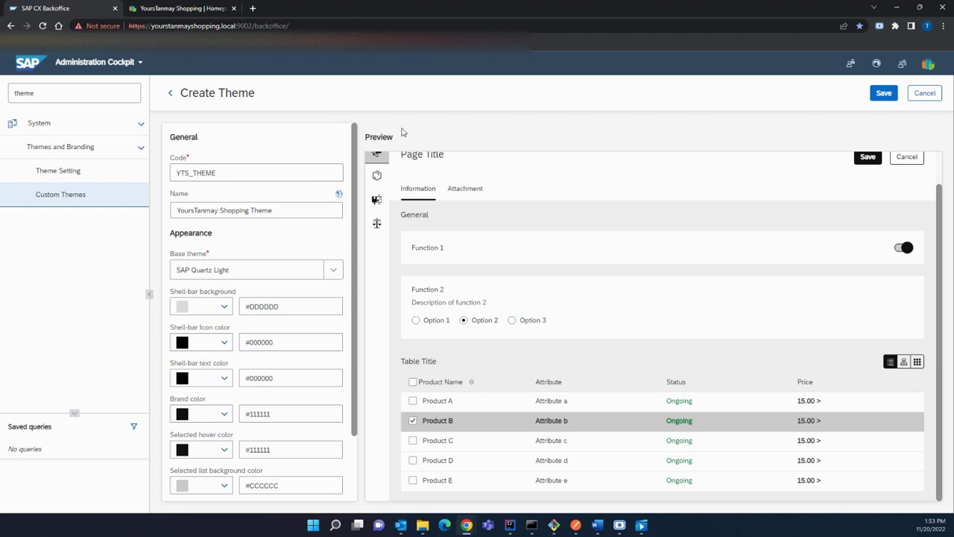
Step: Save the YoursTanmay Shopping Theme and dismiss the 'theme has been created' notification
left_click(883, 93)
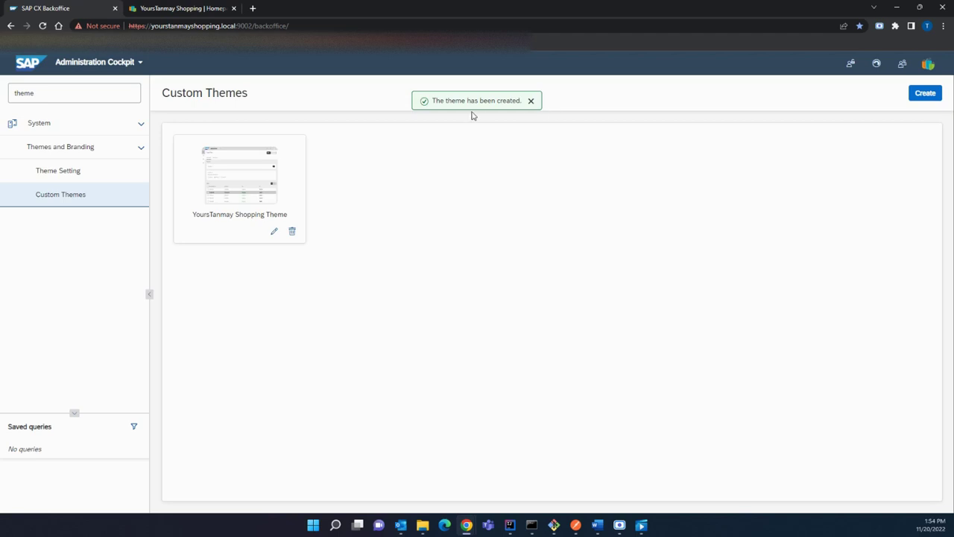
left_click(531, 101)
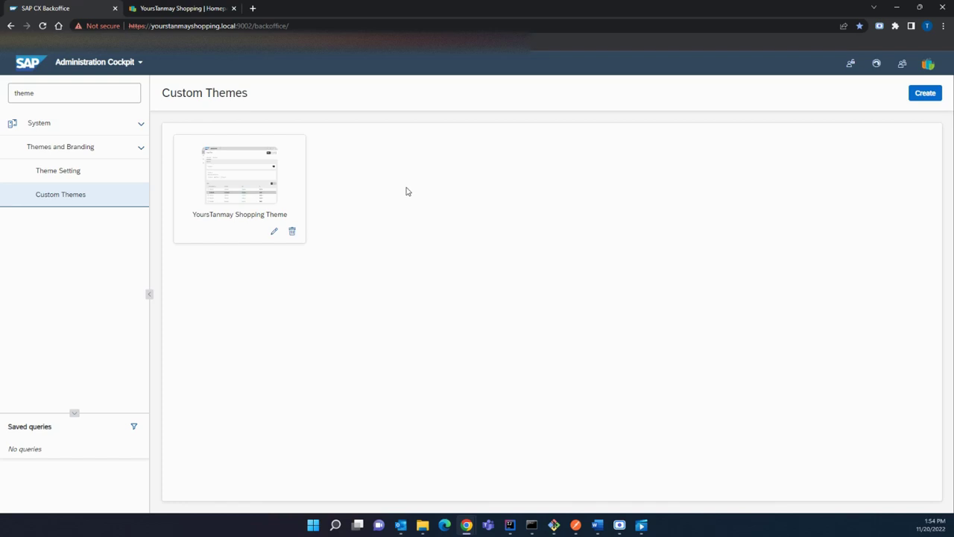
Step: In Theme Setting, choose YoursTanmay Shopping Theme as the organizational theme and save
left_click(60, 171)
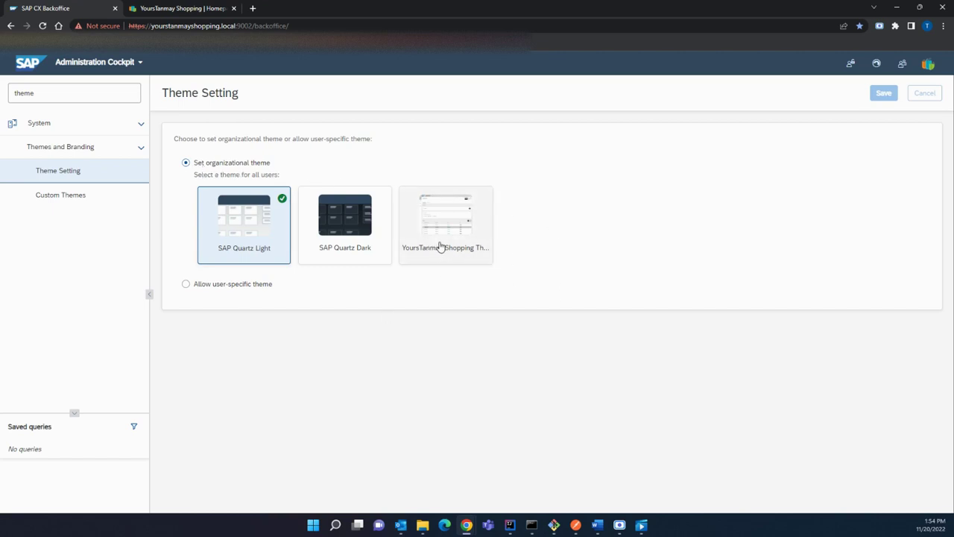
left_click(445, 213)
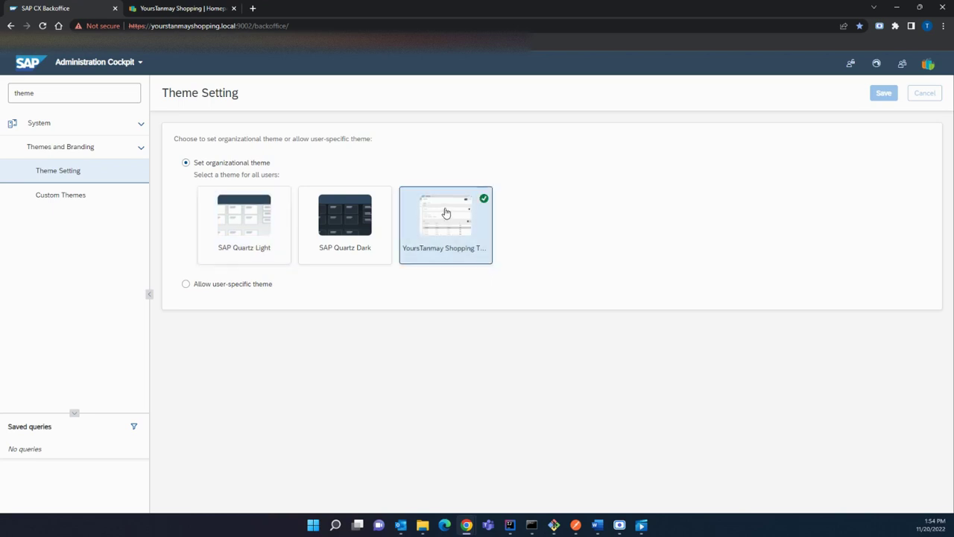
left_click(884, 93)
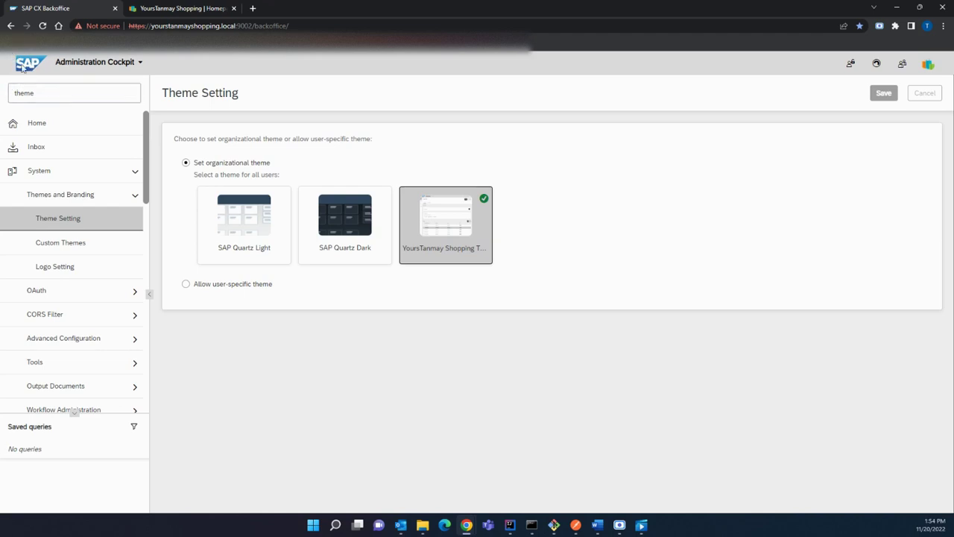
Step: Replace the tree filter with 'logo' and open Logo Setting under Themes and Branding
left_click(36, 93)
double_click(36, 93)
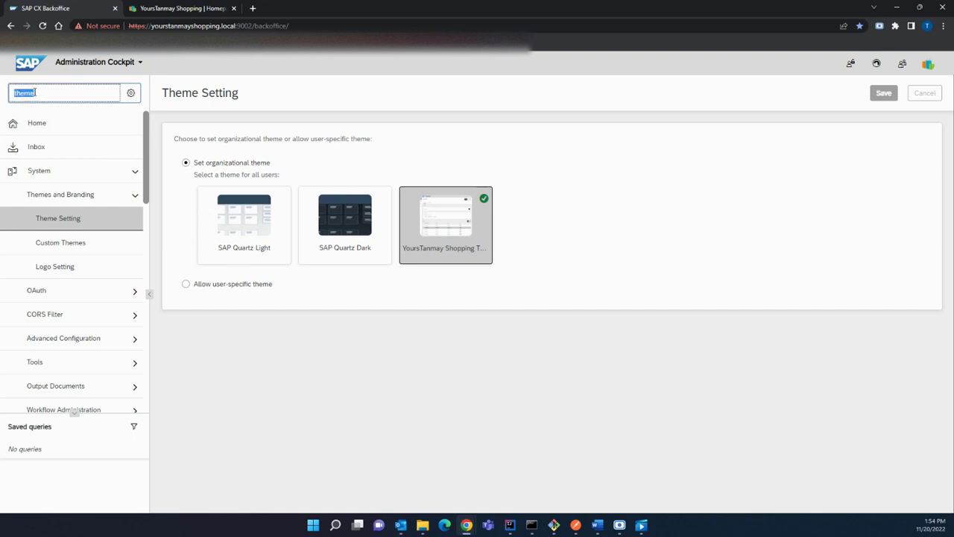
key("BackSpace")
type("logo")
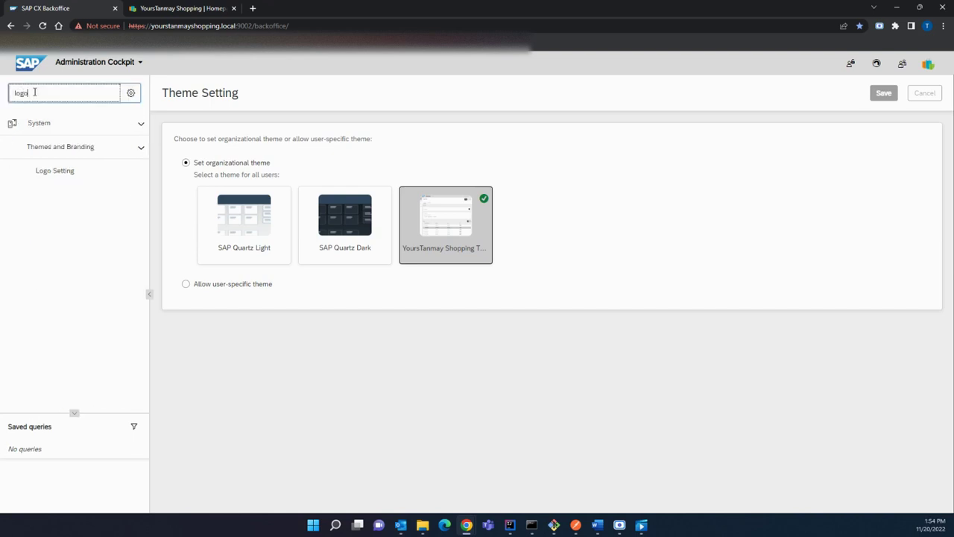
left_click(67, 176)
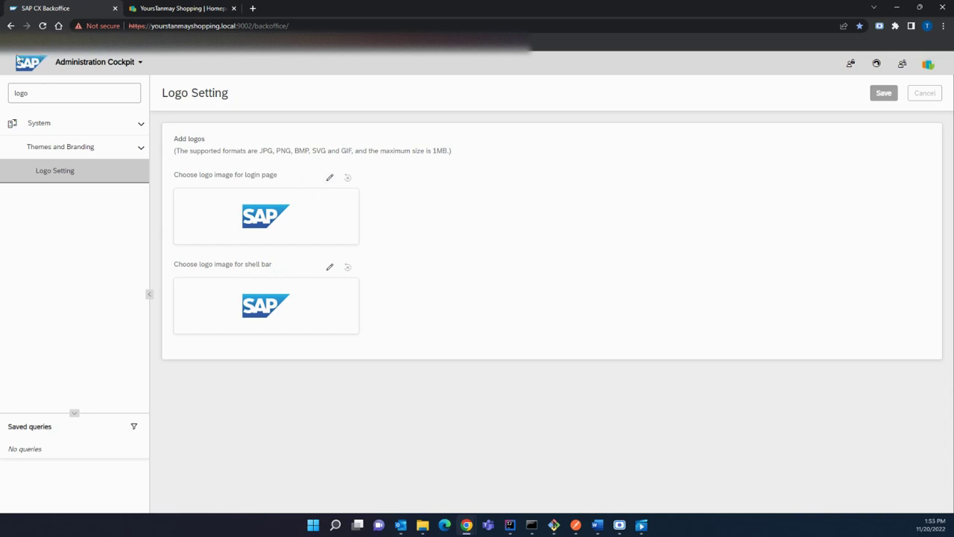
Step: Replace the login-page logo with the logo-hybris.png image
left_click(329, 177)
left_click(328, 178)
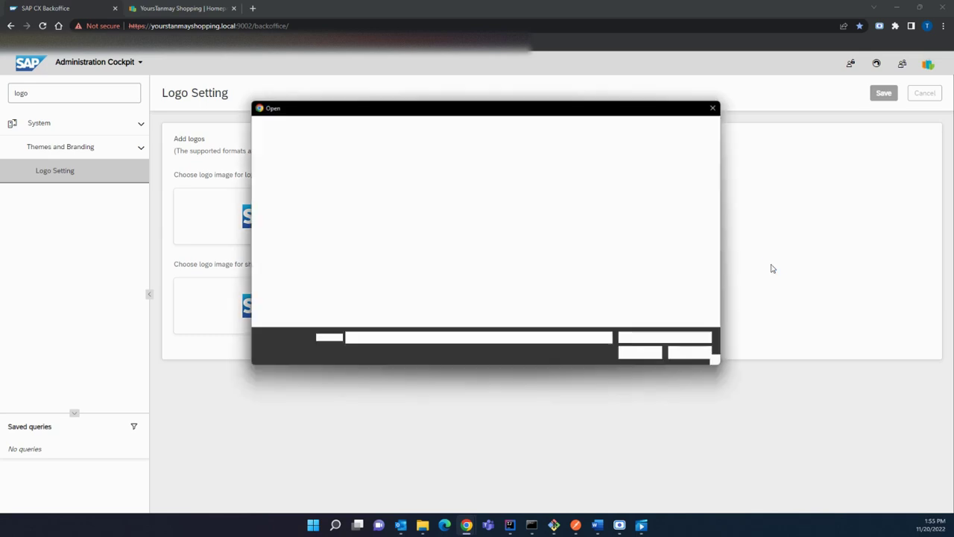
left_click(640, 352)
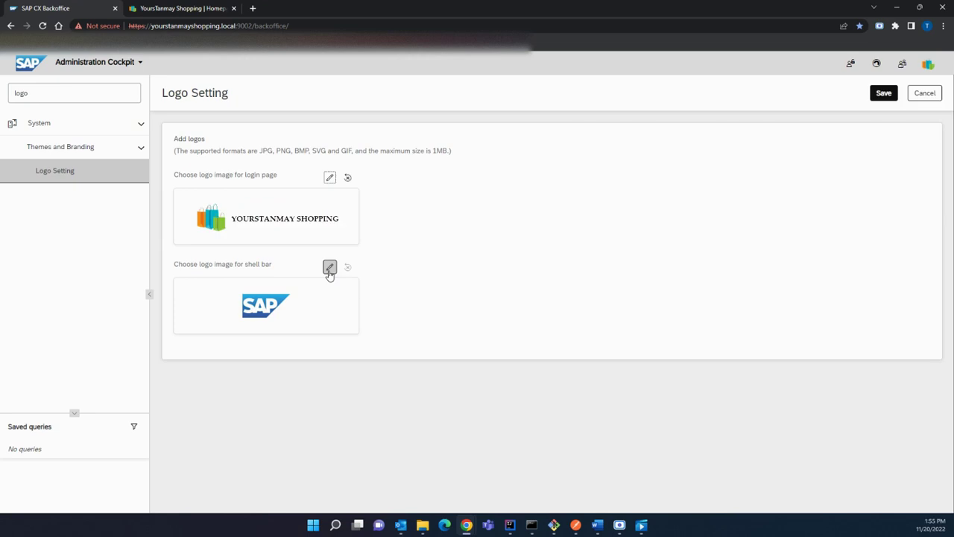
Step: Replace the shell-bar logo with logo-hybris.png and save both logos
left_click(330, 270)
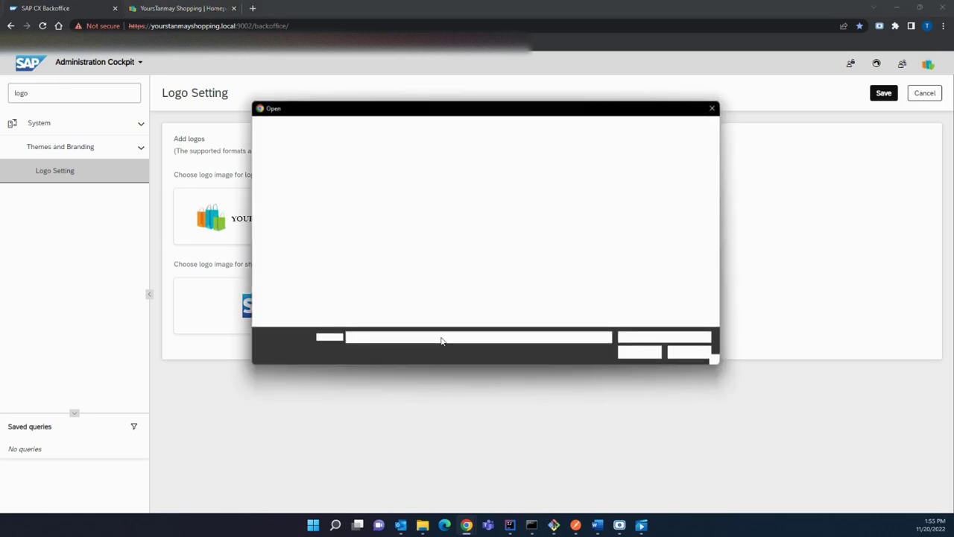
left_click(360, 213)
left_click(642, 351)
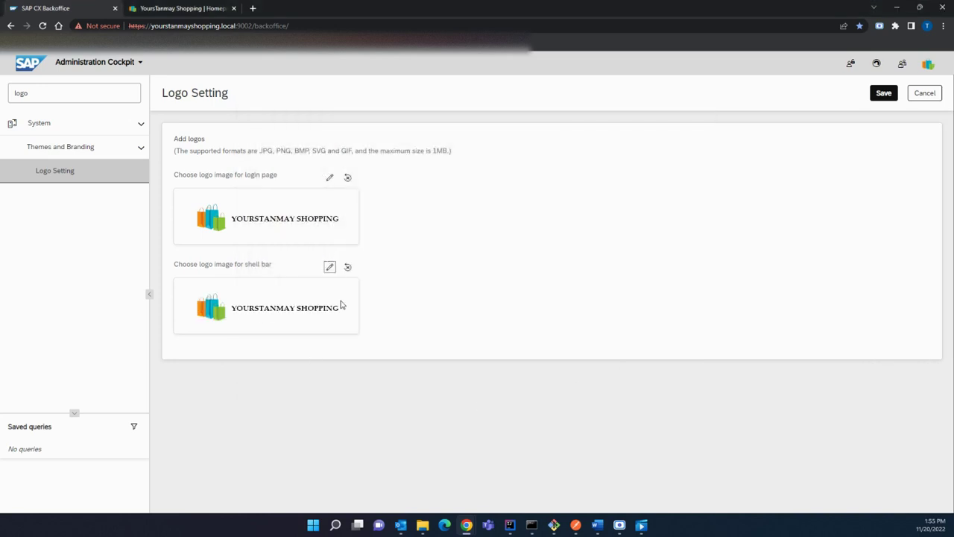
left_click(893, 102)
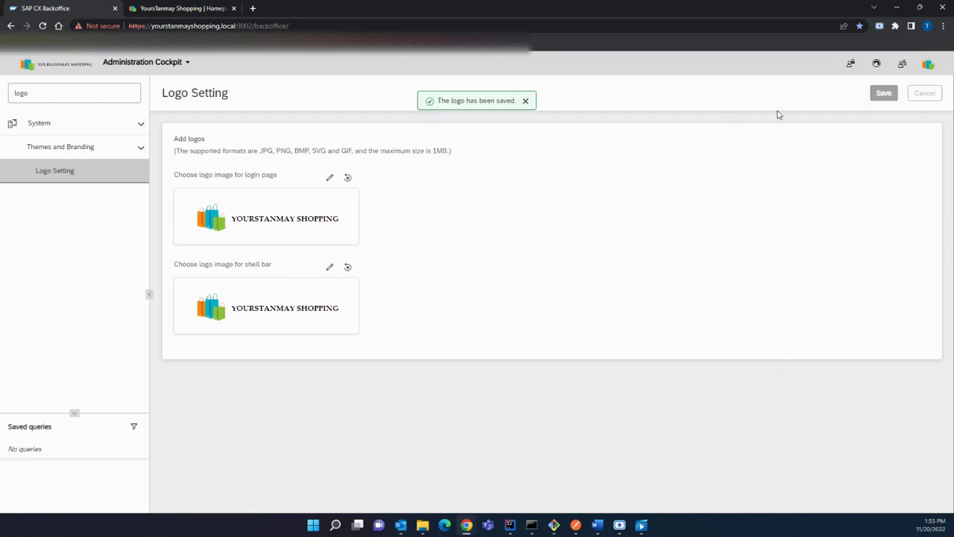
left_click_drag(10, 62, 93, 67)
left_click(503, 85)
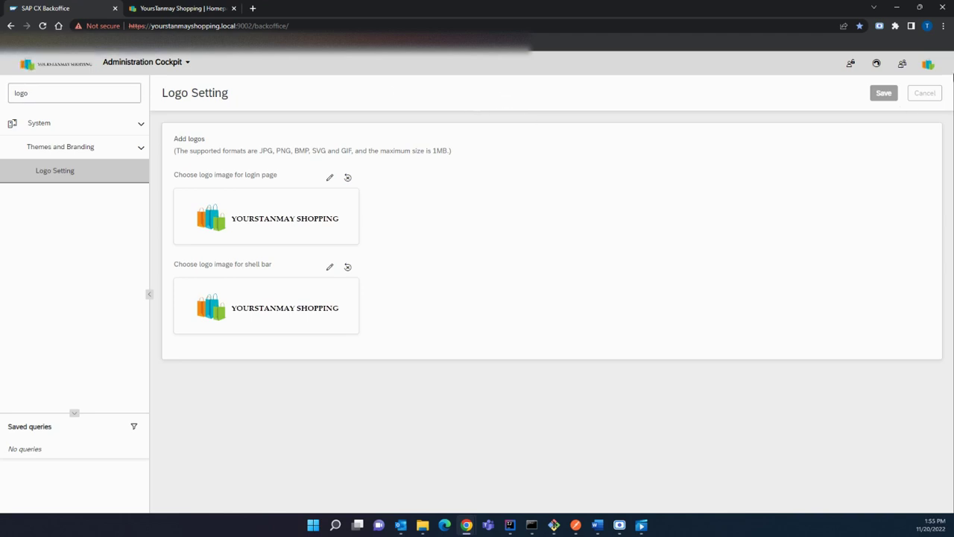
Step: In Settings, set the Administrator avatar to logo-hybris.png cropped to the shopping bags, then save
left_click(929, 65)
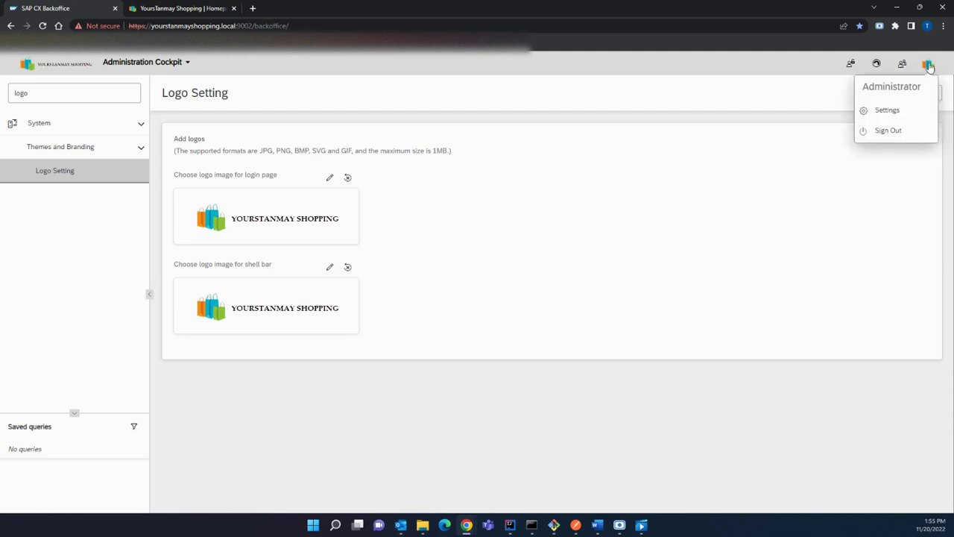
left_click(894, 114)
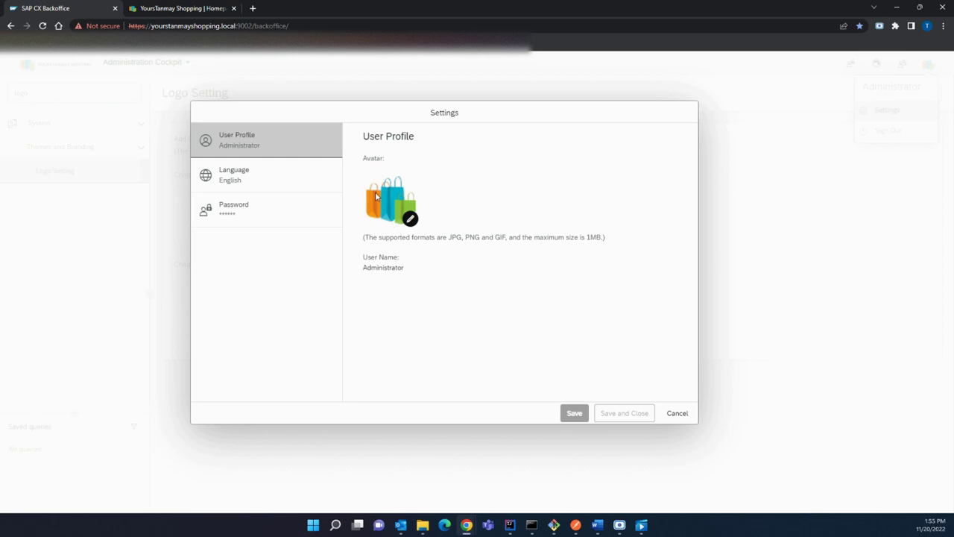
left_click(410, 218)
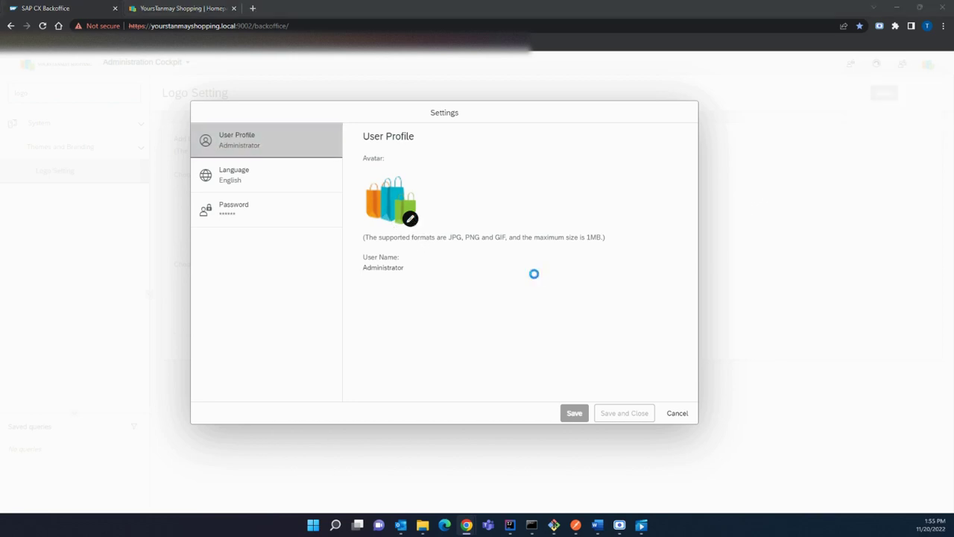
left_click(371, 213)
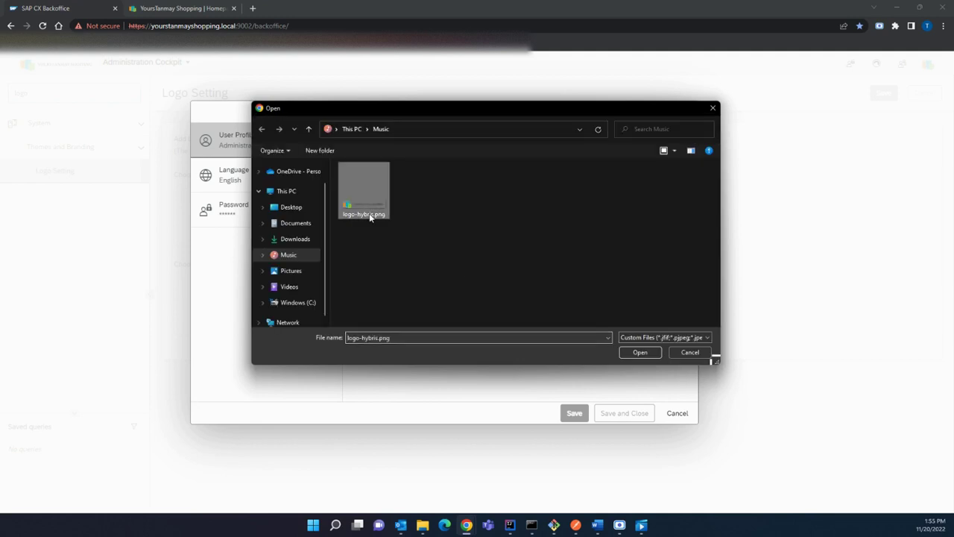
left_click(639, 354)
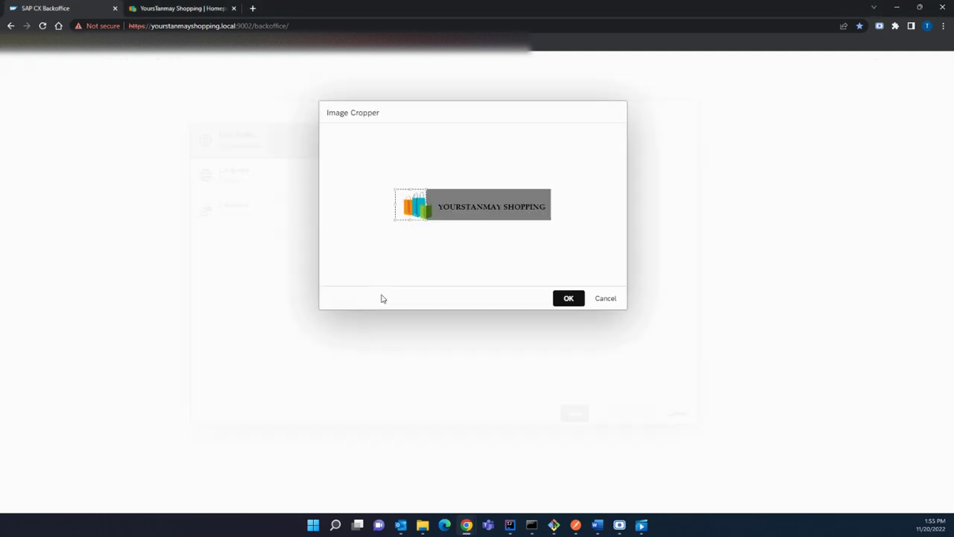
left_click_drag(411, 207, 418, 200)
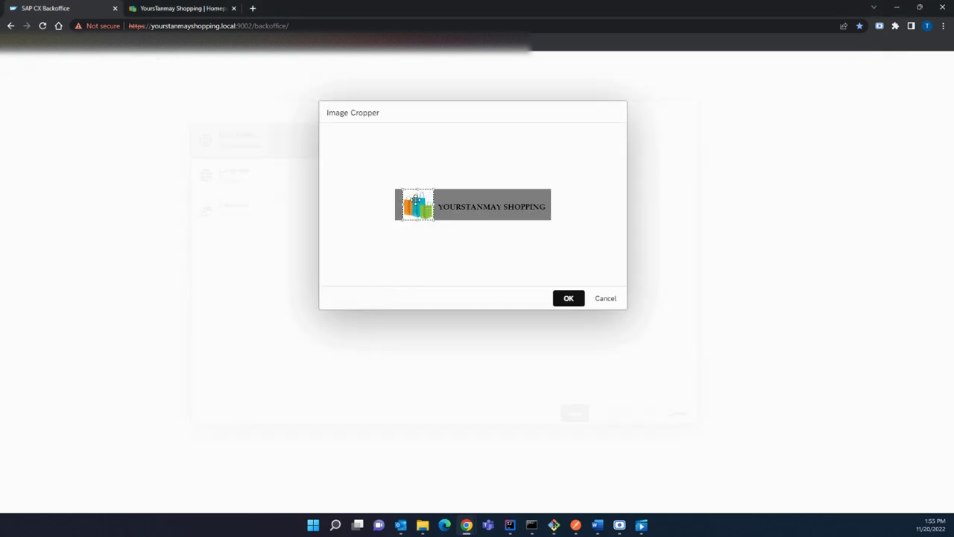
left_click(569, 300)
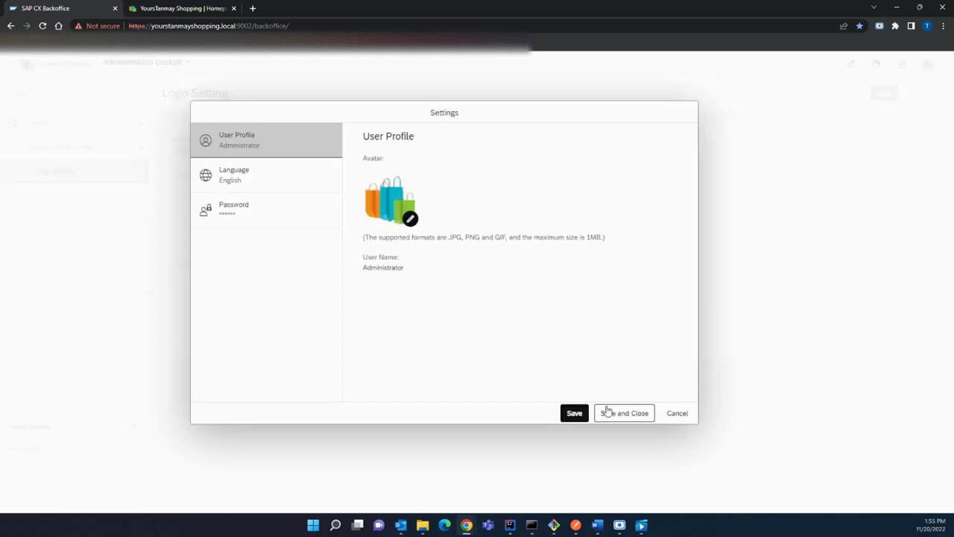
left_click(625, 419)
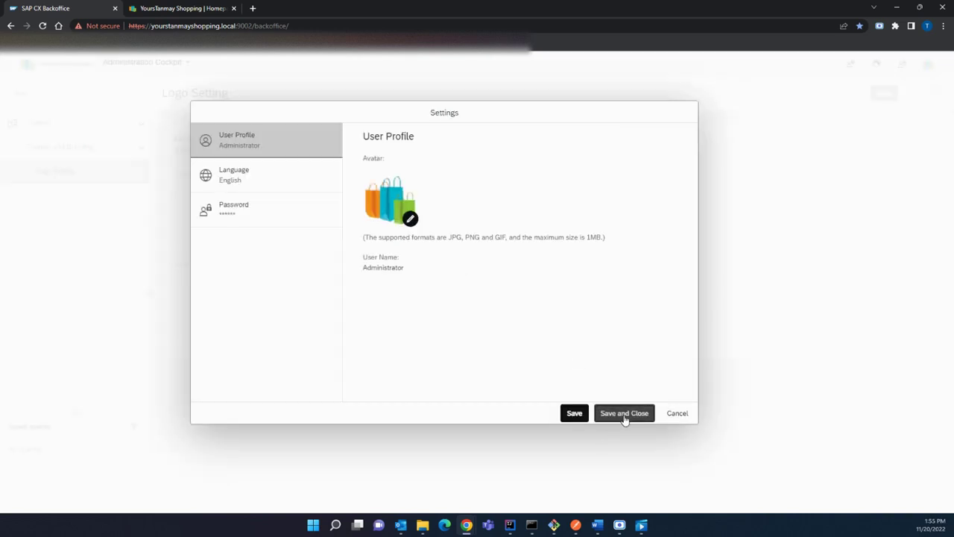